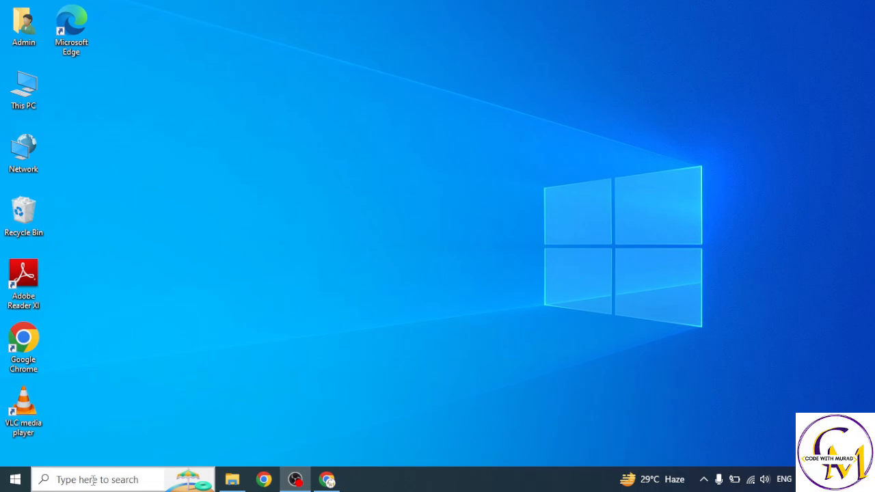
# - Open Command Prompt, run java -version to check for an existing Java installation, and close the window
pyautogui.click(93, 481)
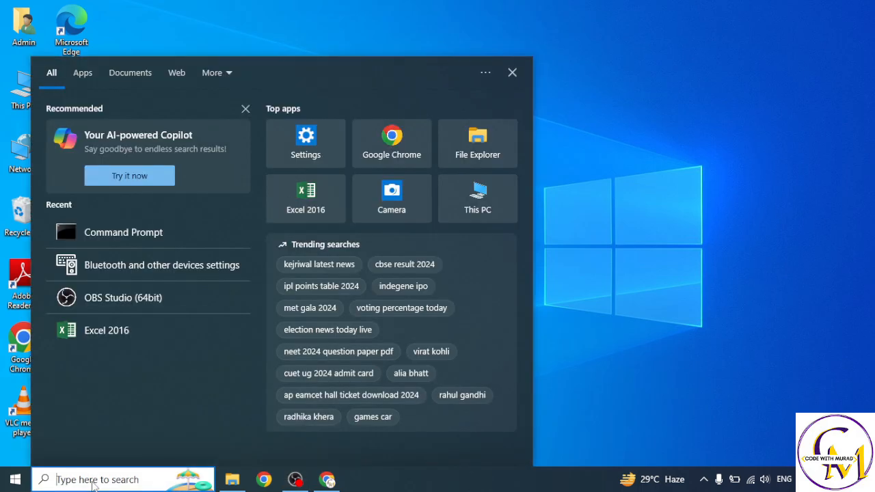
pyautogui.write('cmd')
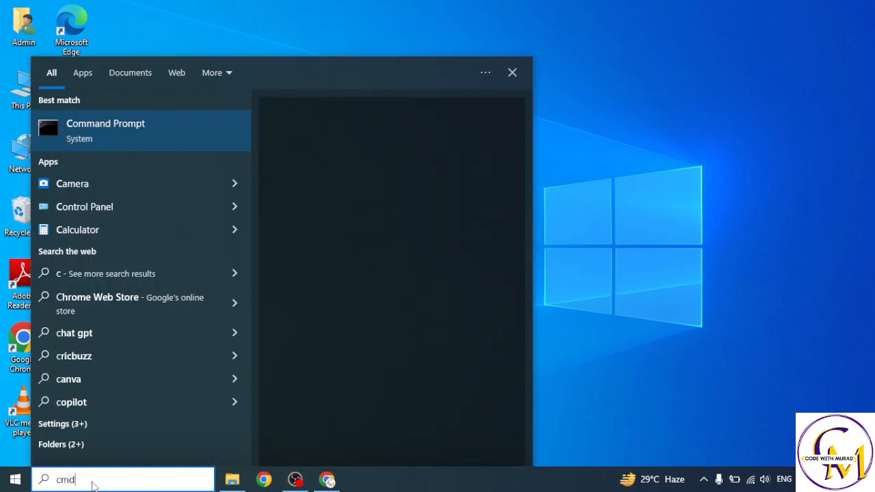
pyautogui.press('Return')
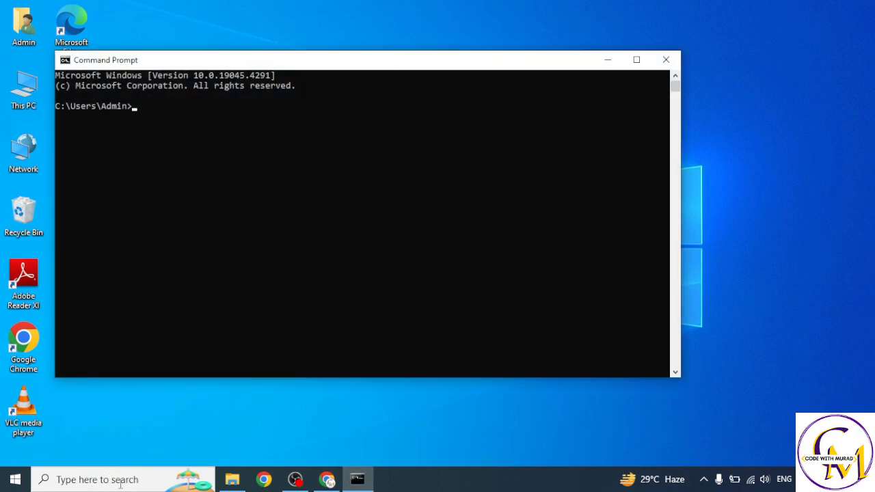
pyautogui.write('java -version')
pyautogui.press('Return')
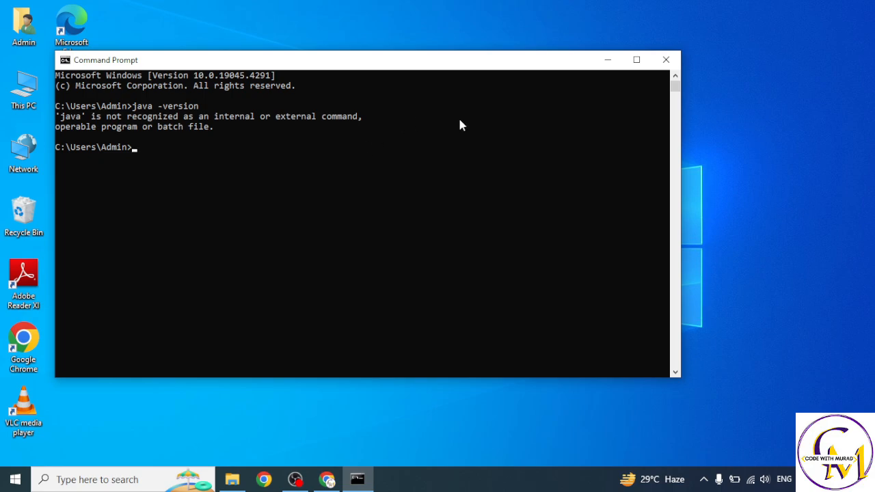
pyautogui.click(667, 62)
# - Switch to Chrome, search Google for "java jdk download" and open Oracle's Java Downloads result
pyautogui.click(330, 478)
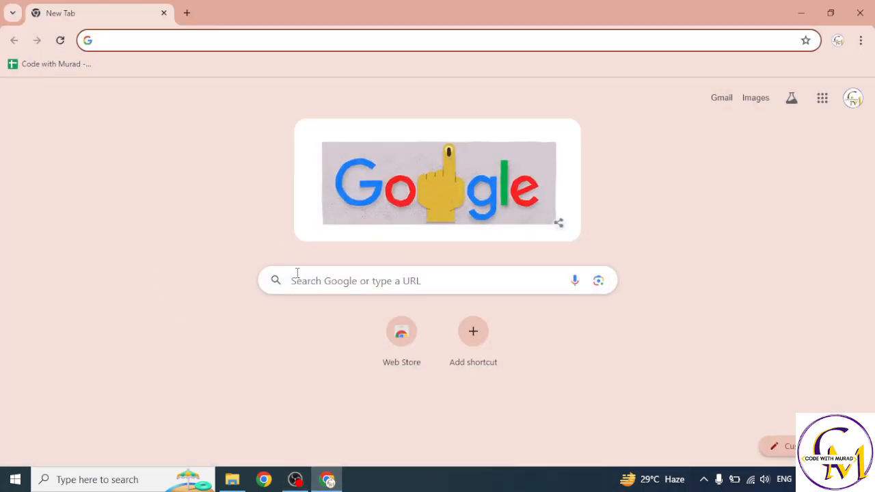
pyautogui.click(312, 283)
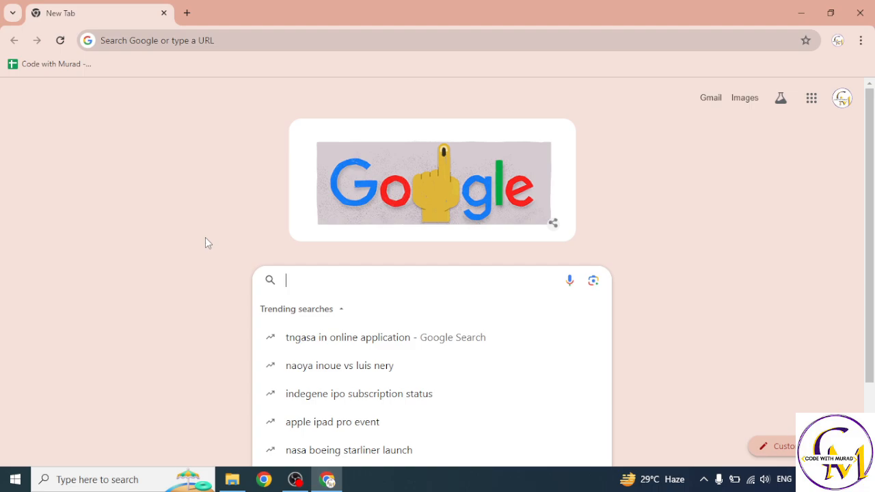
pyautogui.write('java jdk')
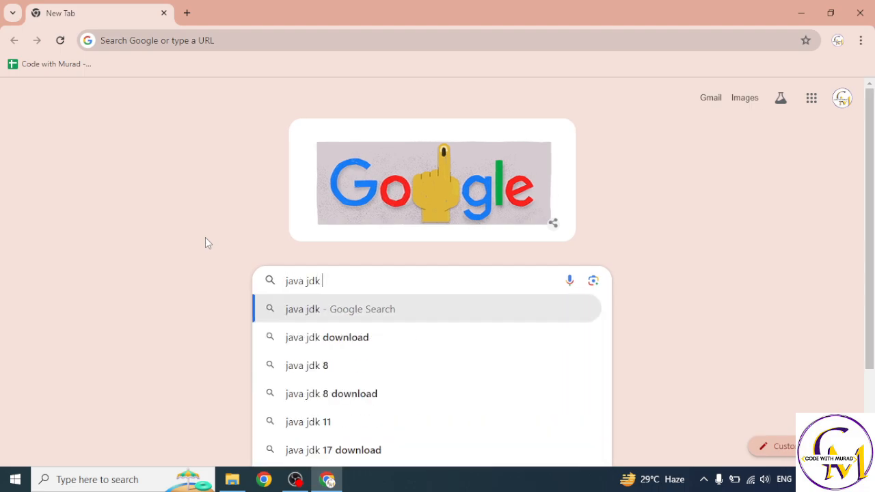
pyautogui.write(' donw')
pyautogui.press('Down')
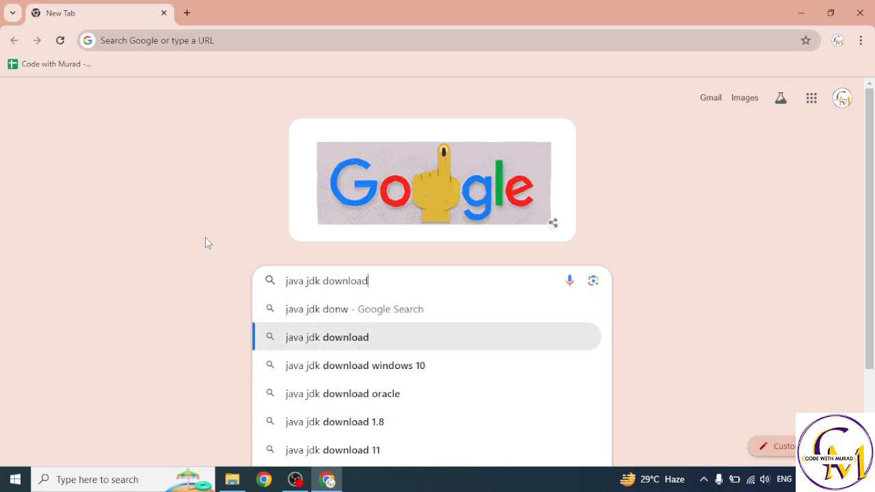
pyautogui.press('Return')
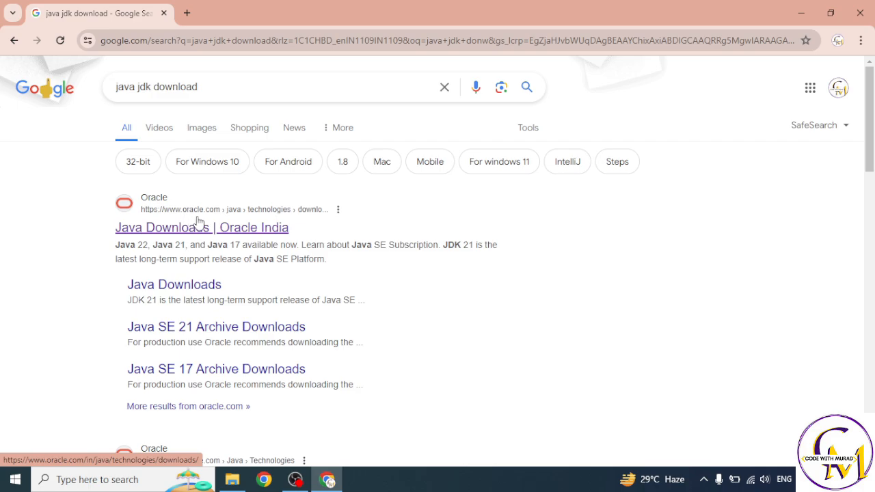
pyautogui.click(210, 232)
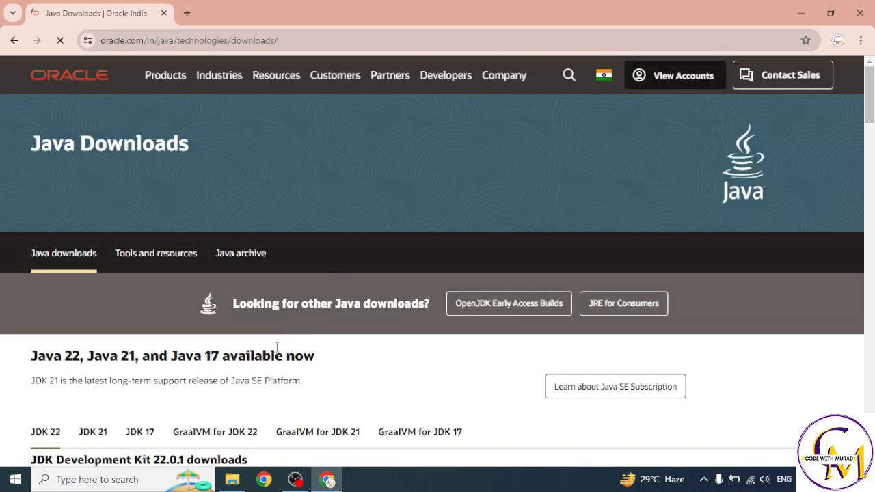
# - Show the Windows downloads for JDK 22 on Oracle's Java Downloads page
pyautogui.scroll(-1, 275, 353)
pyautogui.scroll(-1, 291, 308)
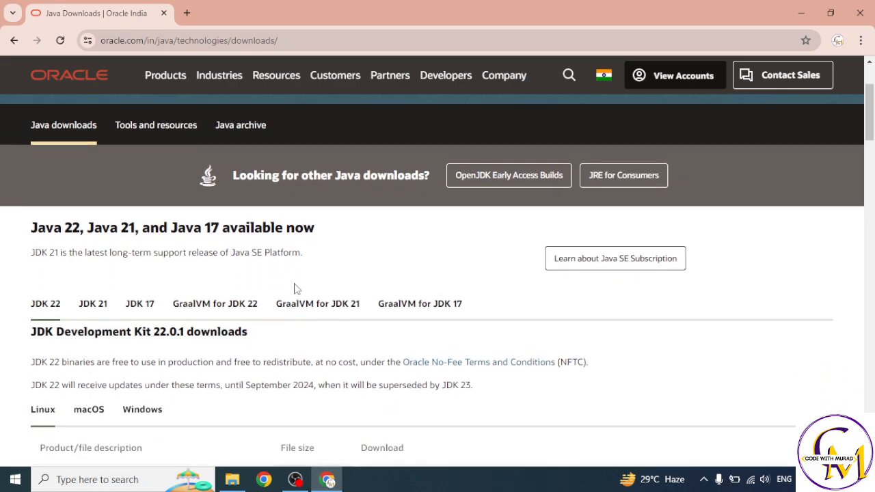
pyautogui.scroll(-1, 205, 225)
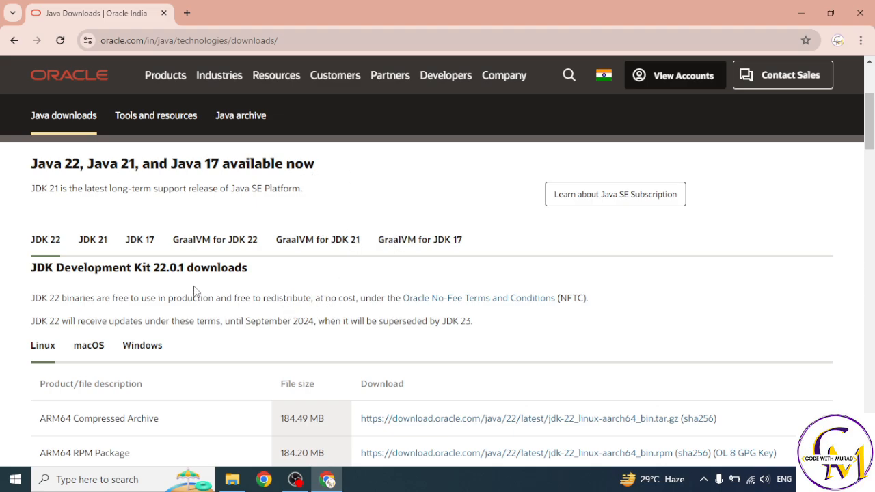
pyautogui.scroll(-1, 195, 290)
pyautogui.scroll(1, 148, 254)
pyautogui.scroll(-1, 146, 328)
pyautogui.click(136, 293)
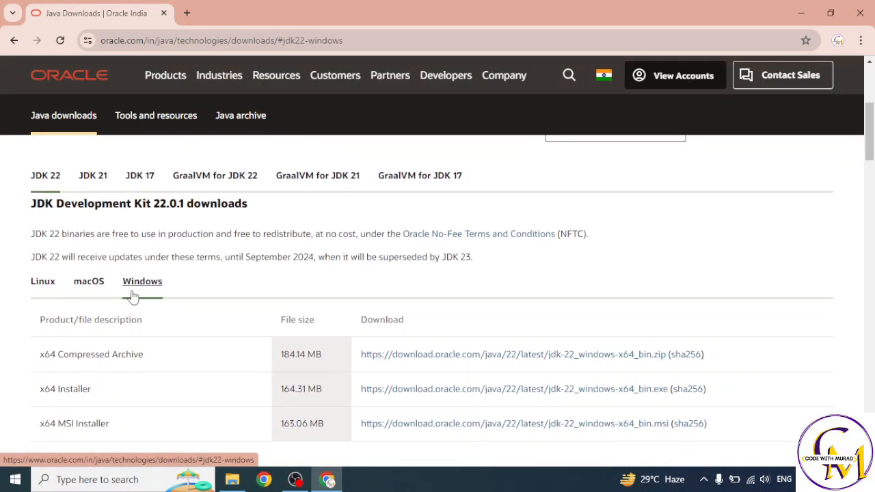
# - Download the JDK 22 x64 Installer, jdk-22_windows-x64_bin.exe, and check its download progress
pyautogui.scroll(-1, 295, 277)
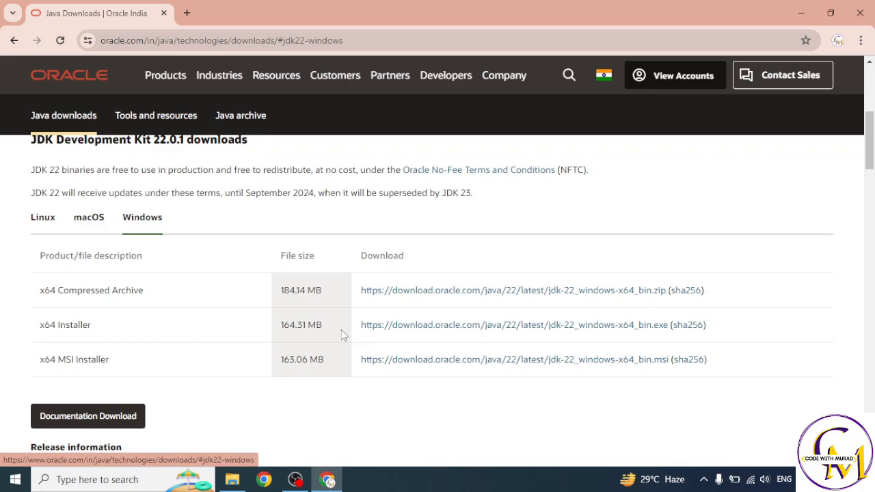
pyautogui.click(441, 333)
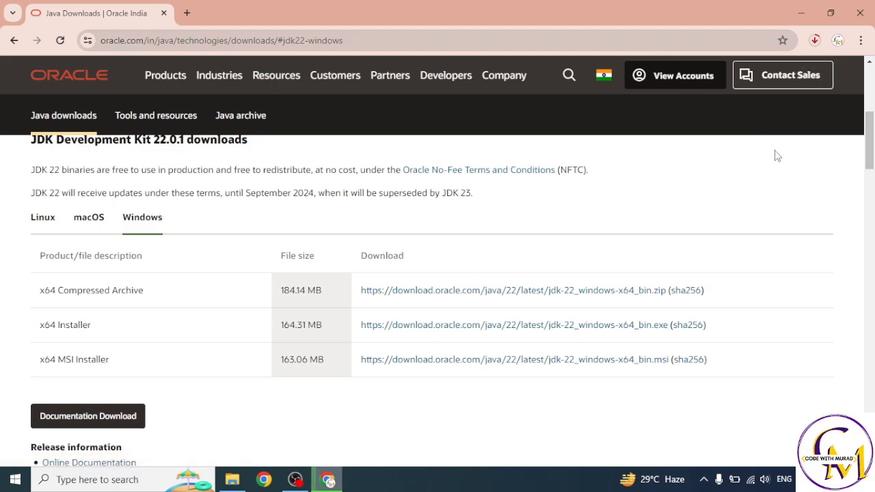
pyautogui.click(817, 44)
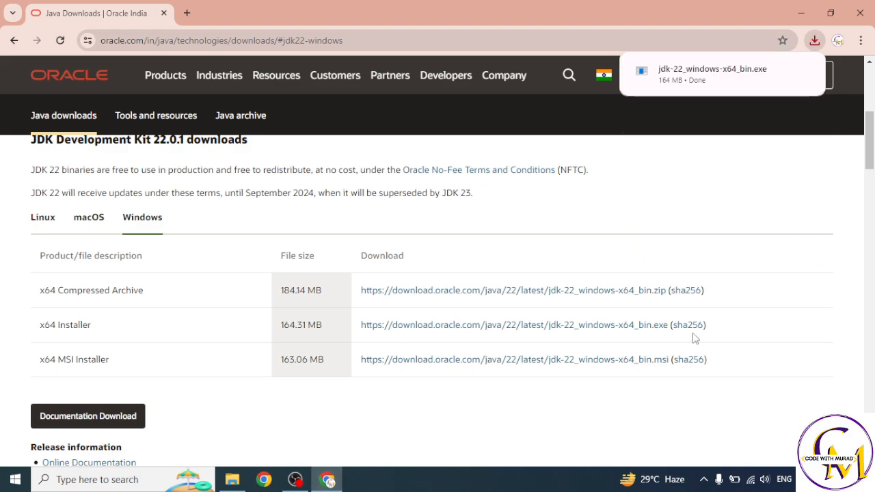
pyautogui.moveTo(680, 79)
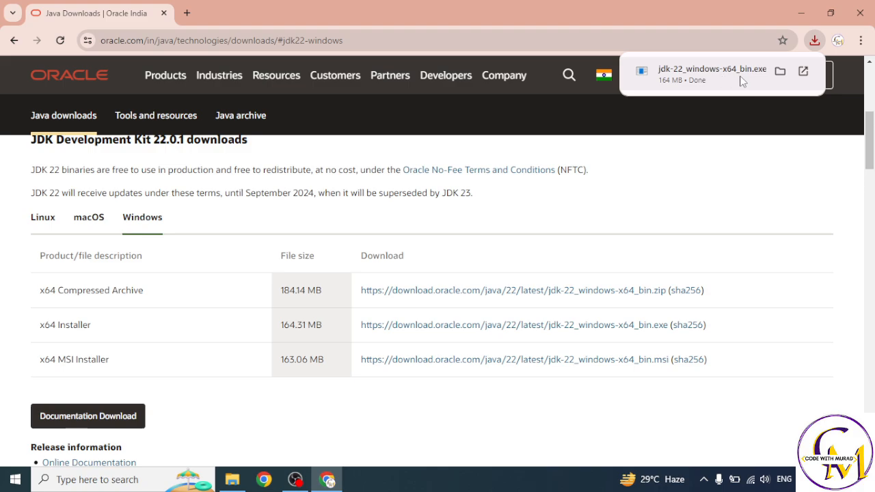
# - Switch to File Explorer and launch the jdk-22_windows-x64_bin installer from the Downloads folder
pyautogui.click(233, 481)
pyautogui.click(50, 103)
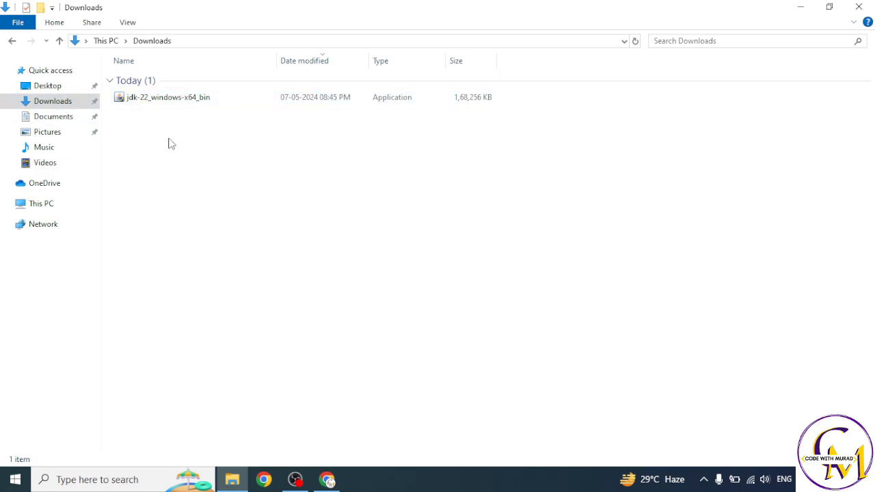
pyautogui.doubleClick(169, 101)
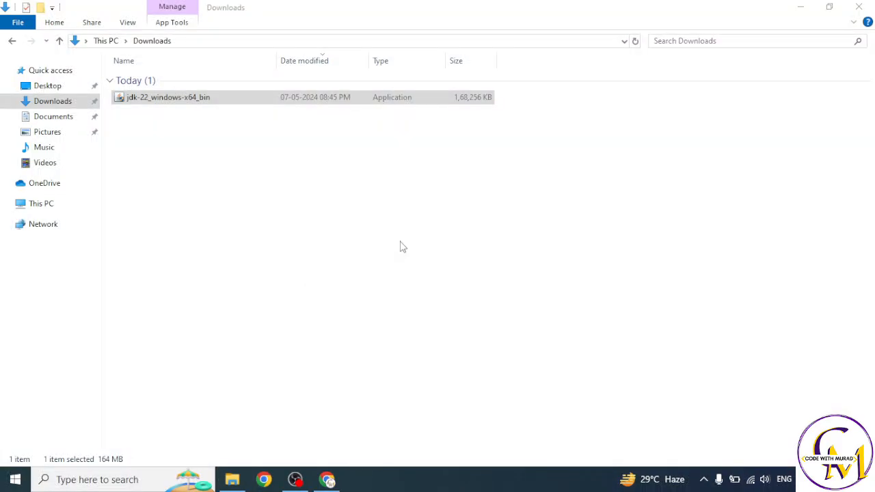
# - Install the Java SE Development Kit to the default folder C:\Program Files\Java\jdk-22\ and close the setup wizard
pyautogui.moveTo(362, 118); pyautogui.dragTo(291, 82)
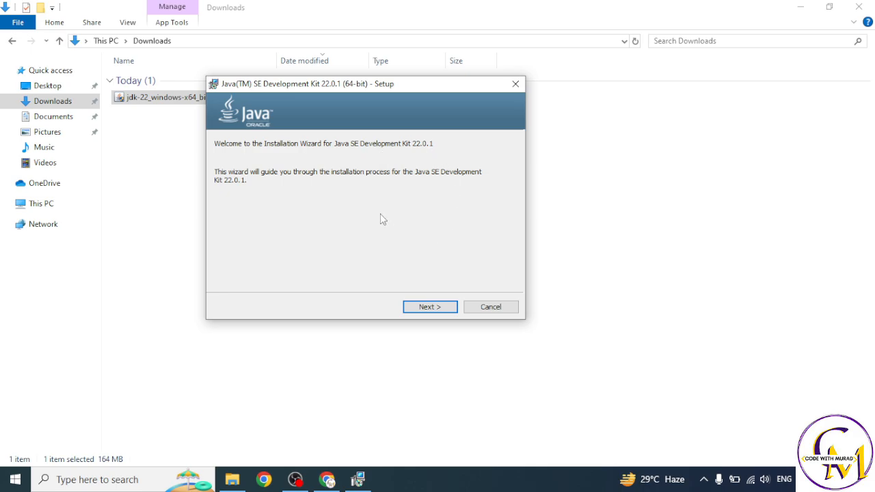
pyautogui.click(430, 307)
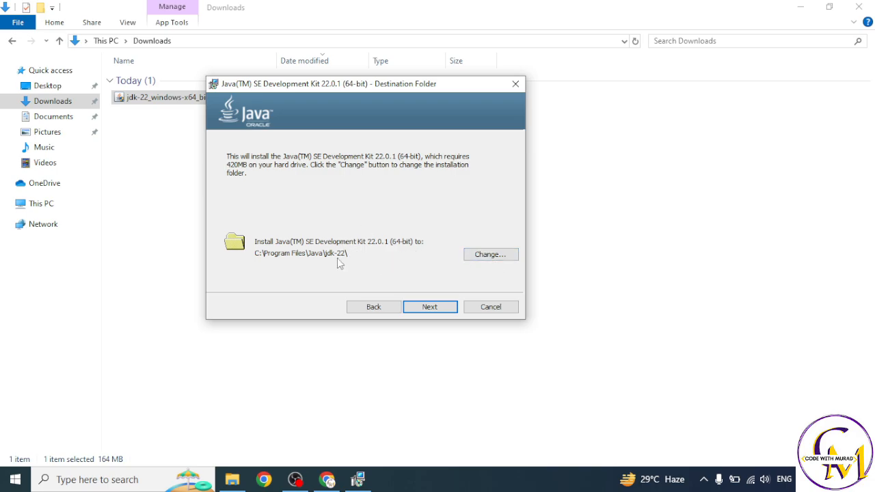
pyautogui.click(430, 308)
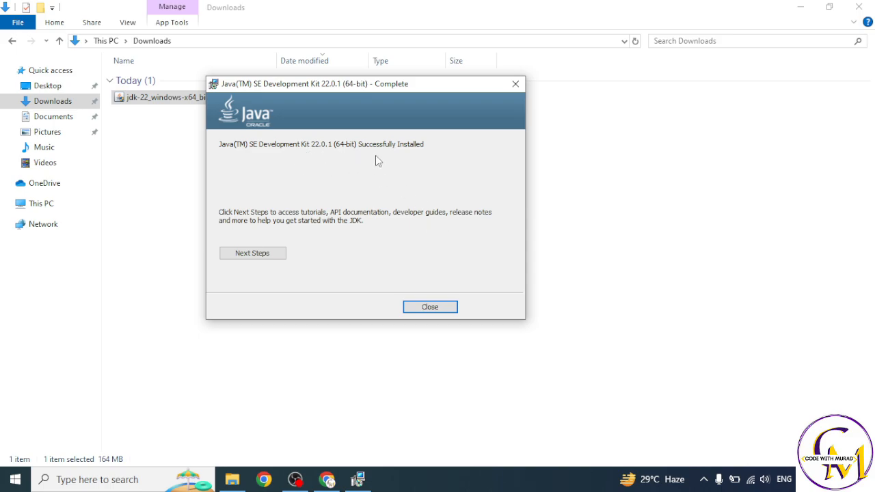
pyautogui.click(442, 309)
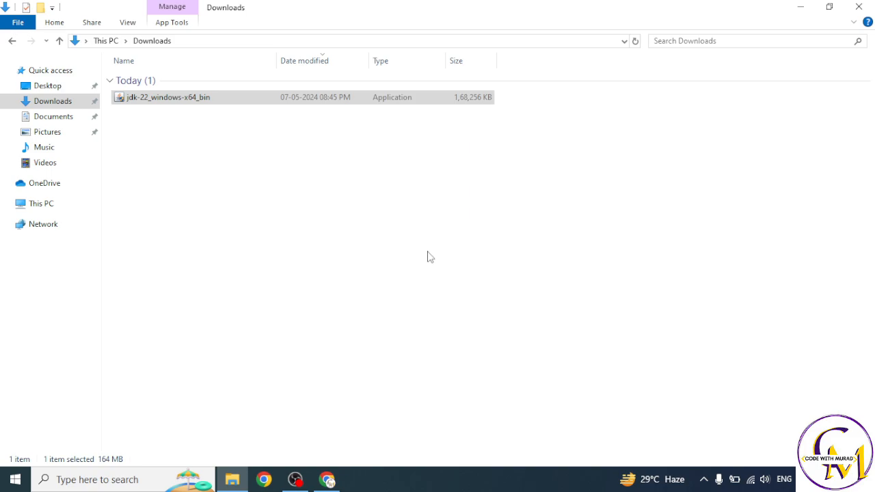
# - Browse to C:\Program Files\Java\jdk-22\bin in File Explorer and copy the folder's full path
pyautogui.click(236, 483)
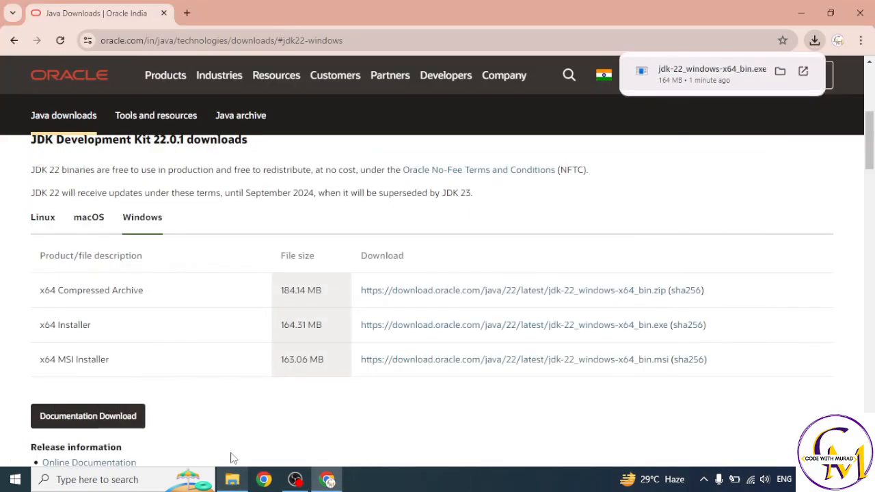
pyautogui.click(236, 483)
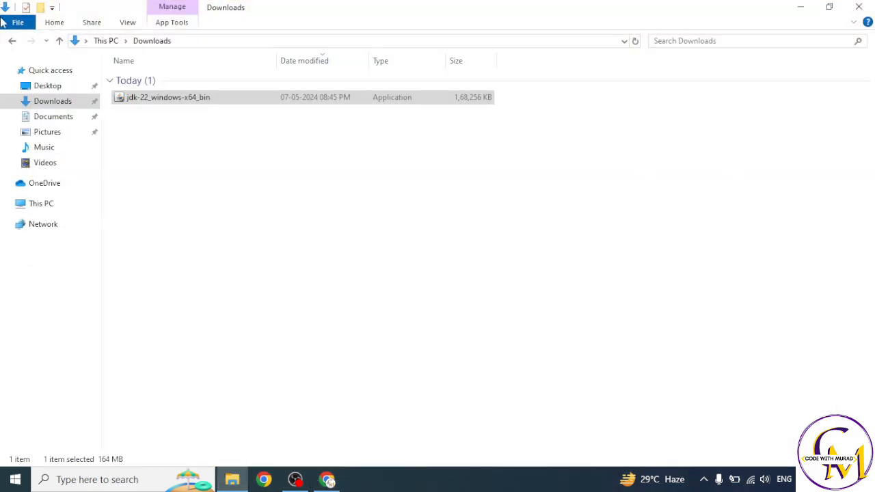
pyautogui.click(36, 207)
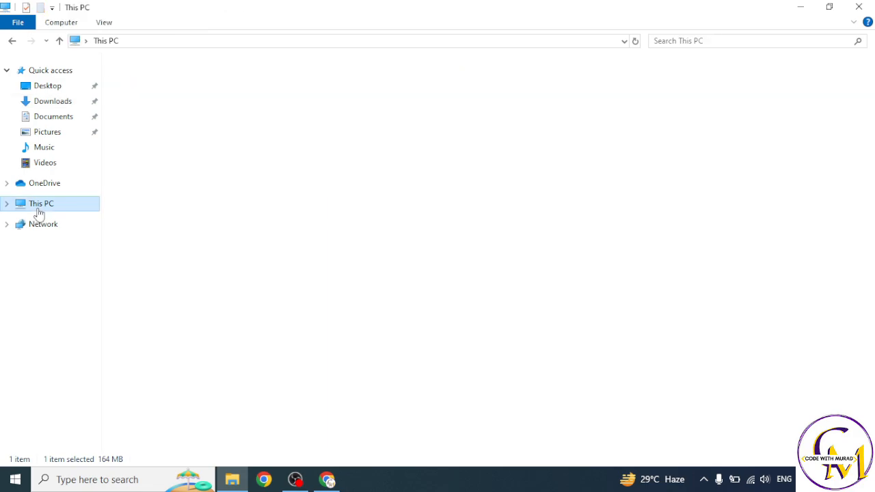
pyautogui.doubleClick(193, 189)
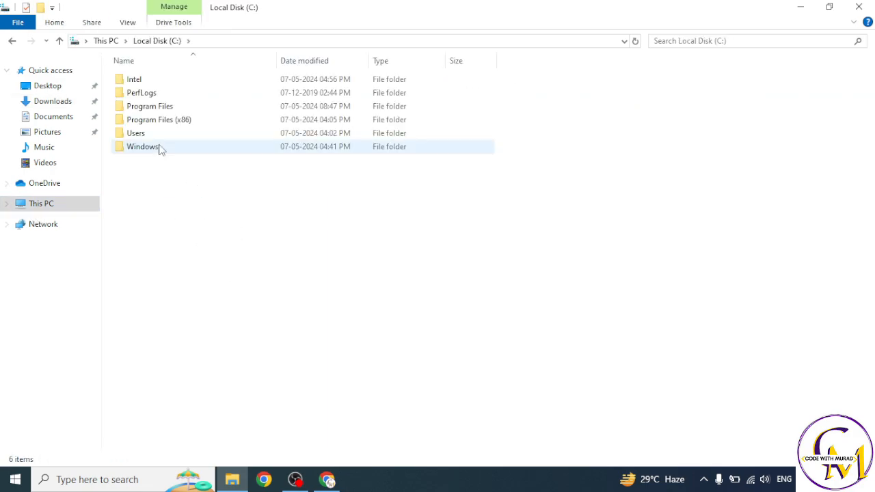
pyautogui.doubleClick(170, 108)
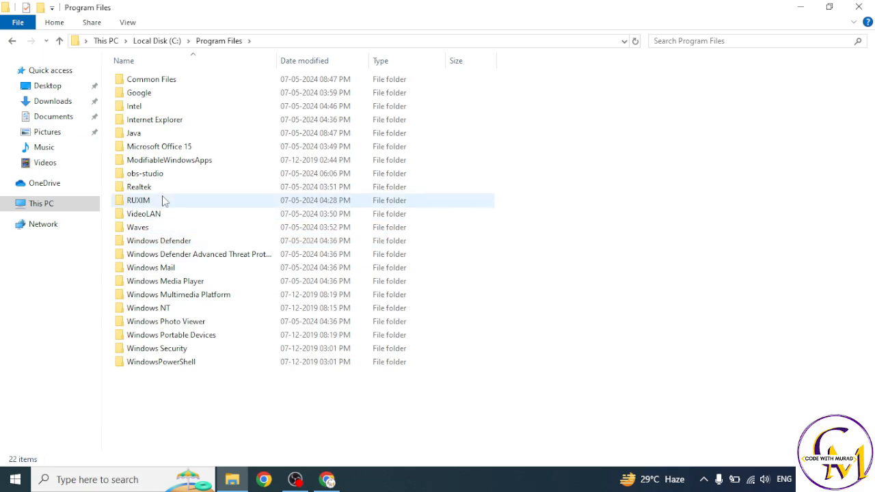
pyautogui.doubleClick(160, 135)
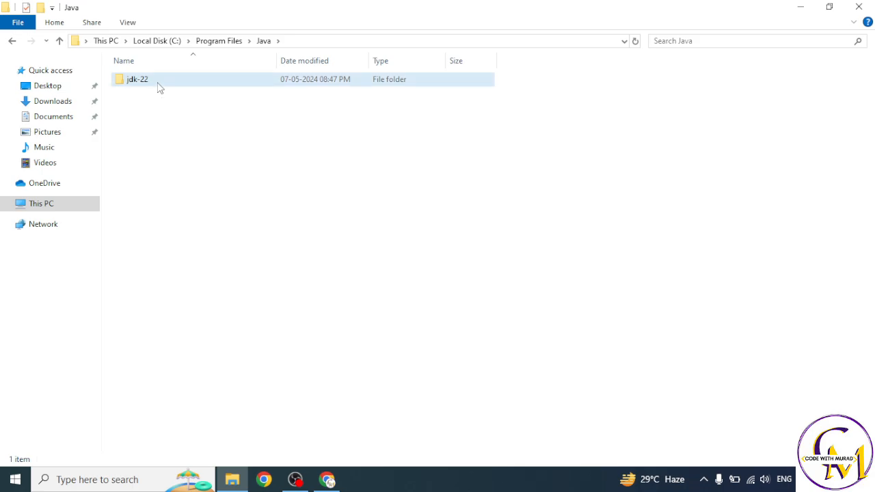
pyautogui.doubleClick(140, 80)
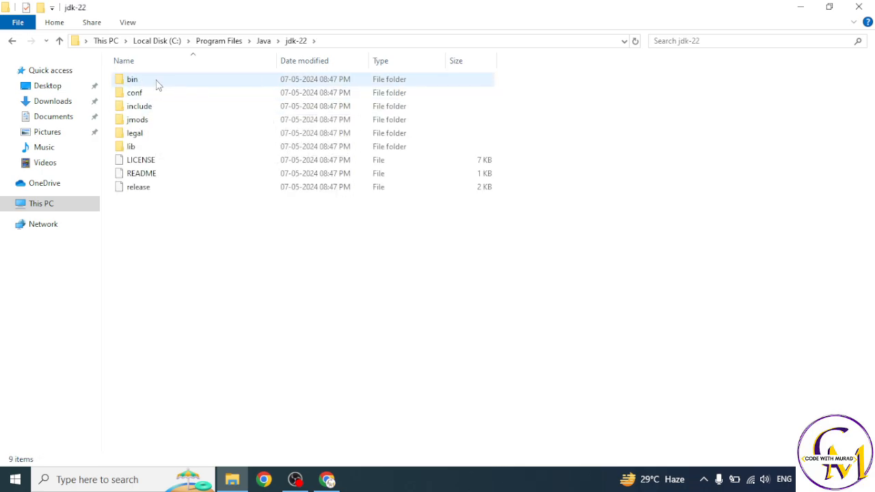
pyautogui.doubleClick(149, 84)
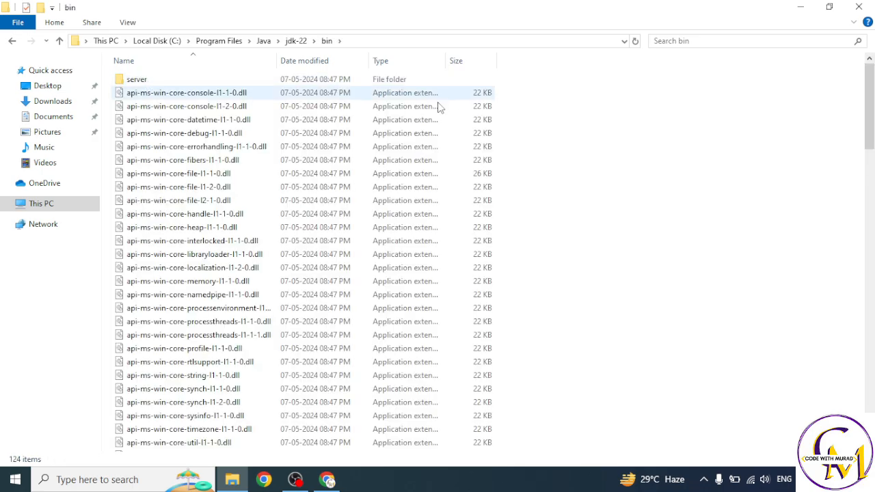
pyautogui.click(361, 42)
pyautogui.hotkey('ctrl', 'c')
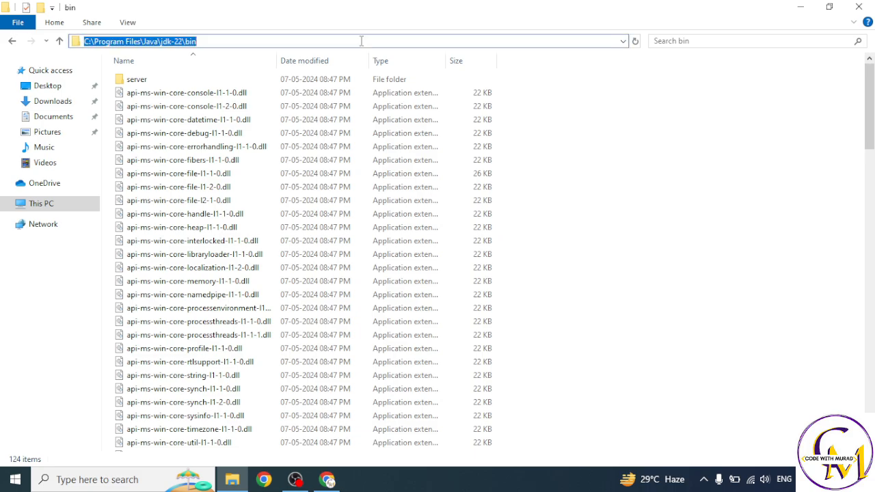
# - Search Windows for the system environment variables settings and open the Environment Variables dialog from System Properties
pyautogui.click(119, 484)
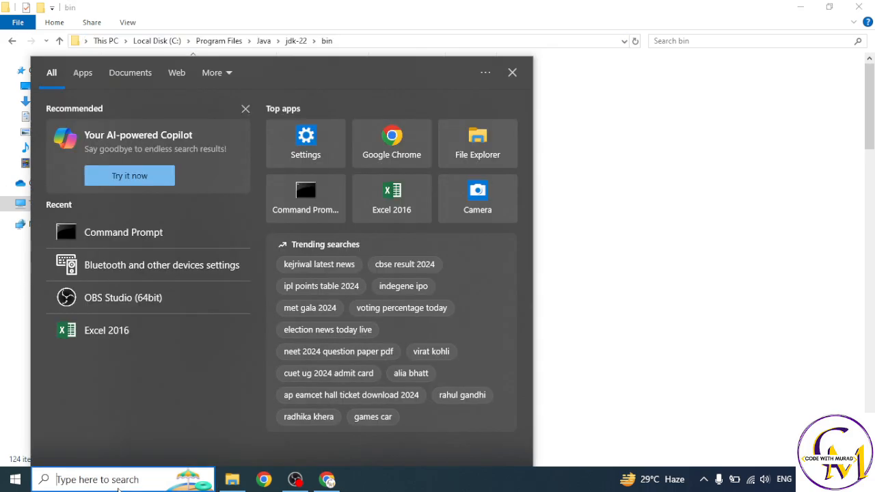
pyautogui.write('edit')
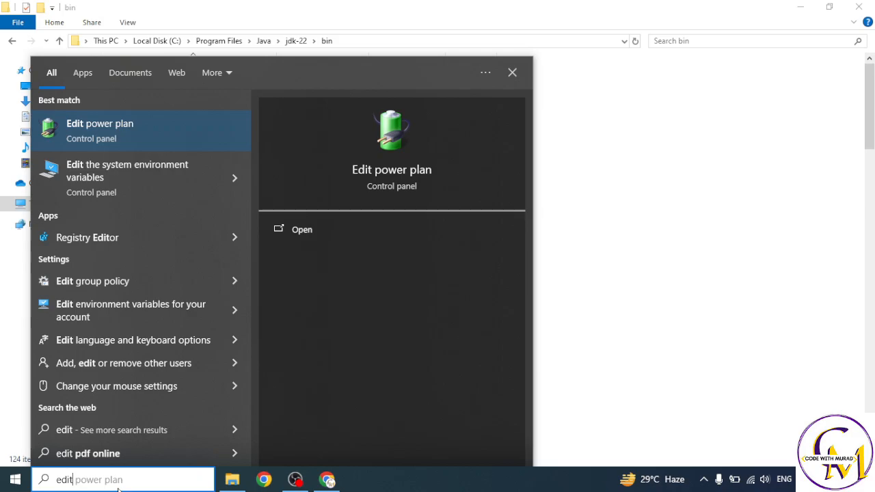
pyautogui.press('Down')
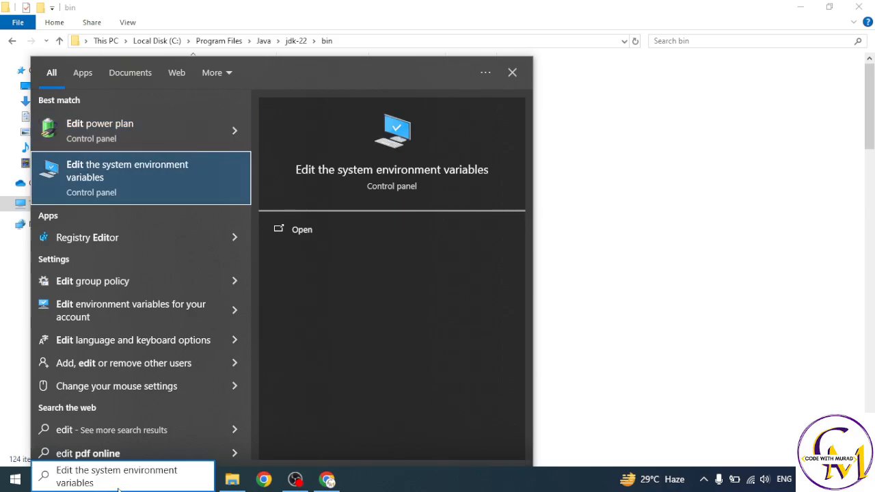
pyautogui.click(110, 179)
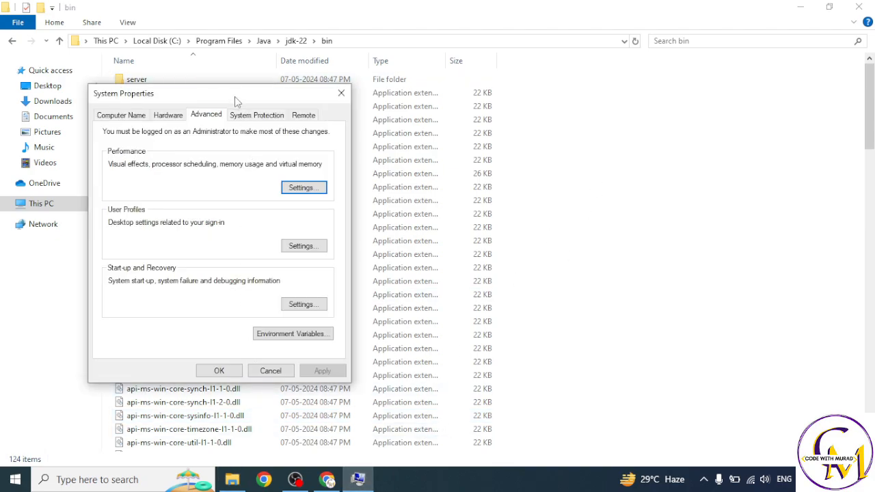
pyautogui.moveTo(235, 96); pyautogui.dragTo(244, 60)
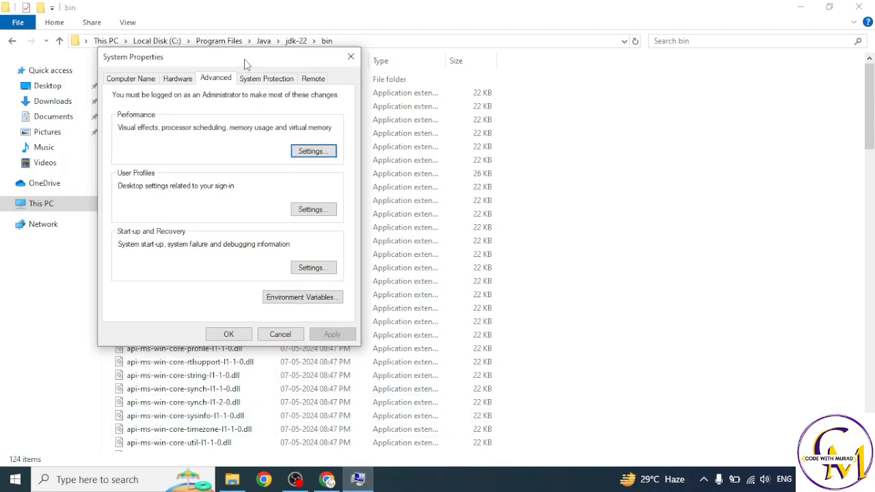
pyautogui.click(302, 299)
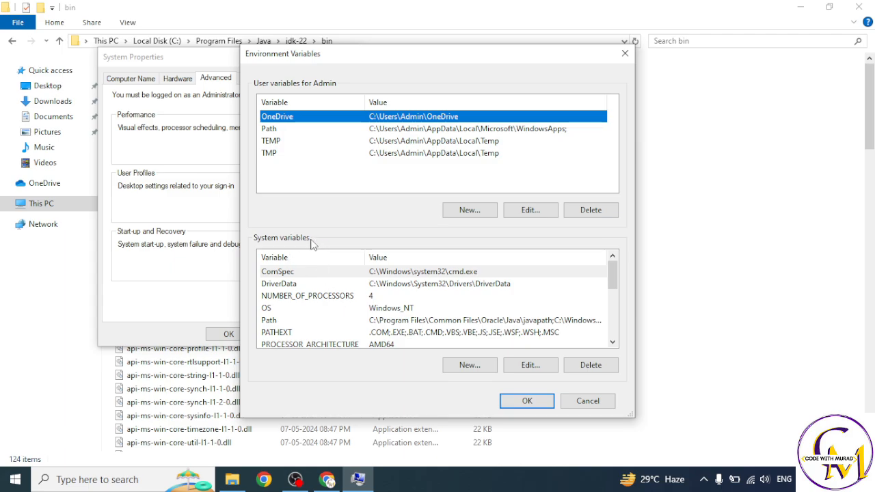
# - Add the copied path C:\Program Files\Java\jdk-22\bin as a new entry in the system Path variable and confirm the edit
pyautogui.click(285, 321)
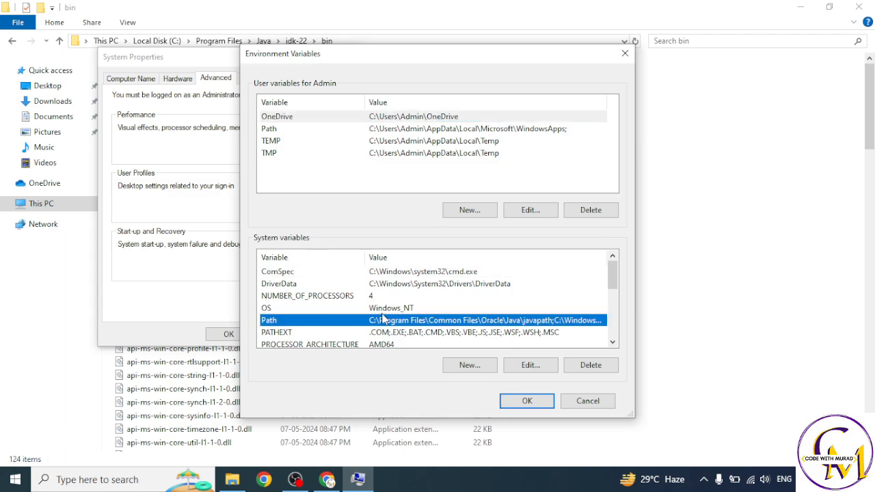
pyautogui.scroll(-1, 385, 307)
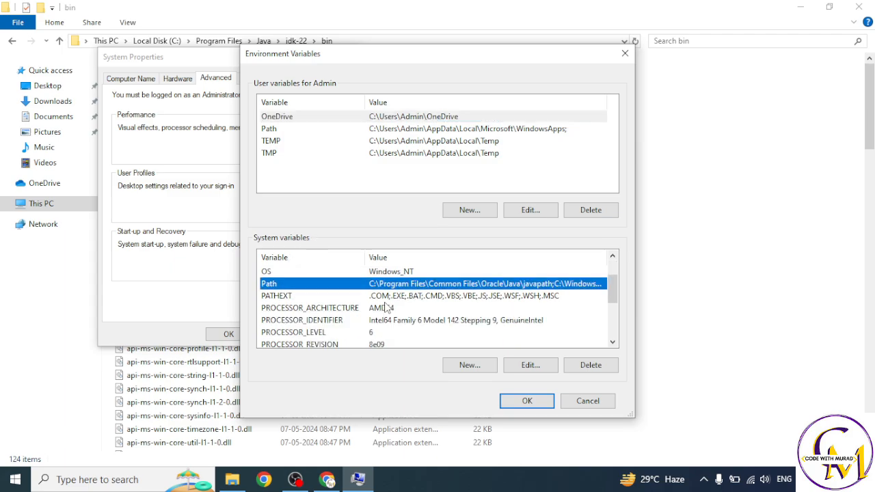
pyautogui.doubleClick(352, 285)
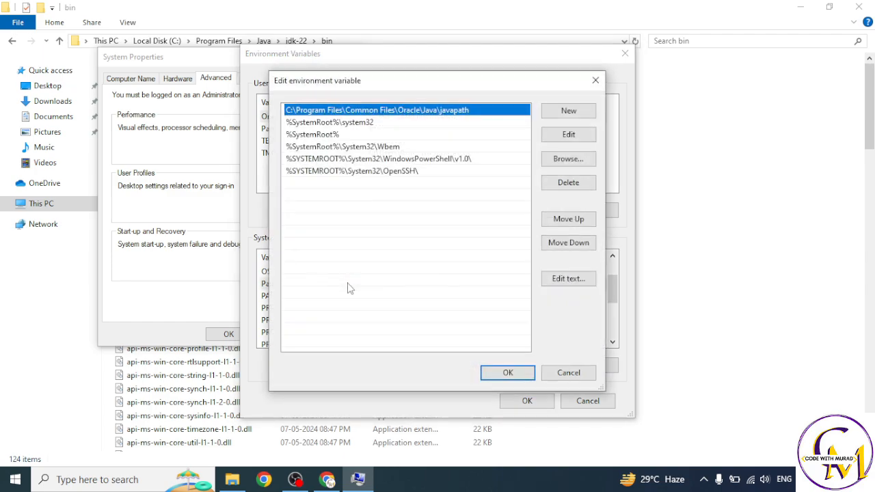
pyautogui.click(567, 111)
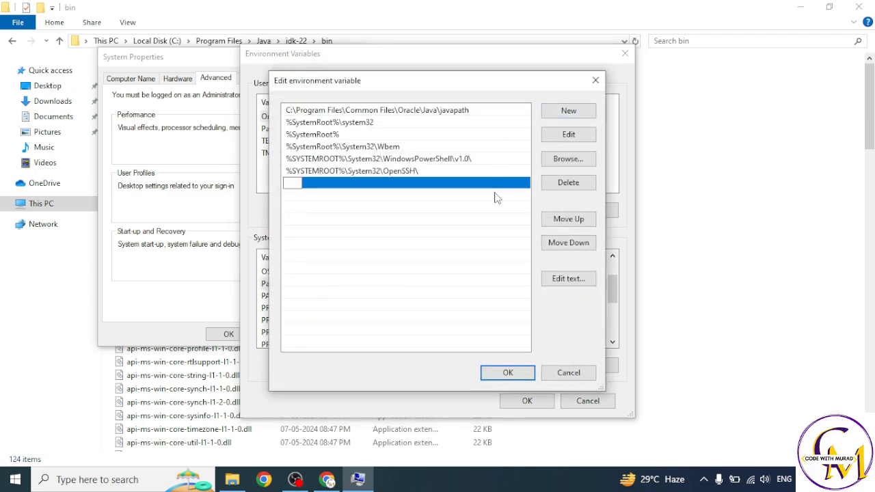
pyautogui.hotkey('ctrl', 'v')
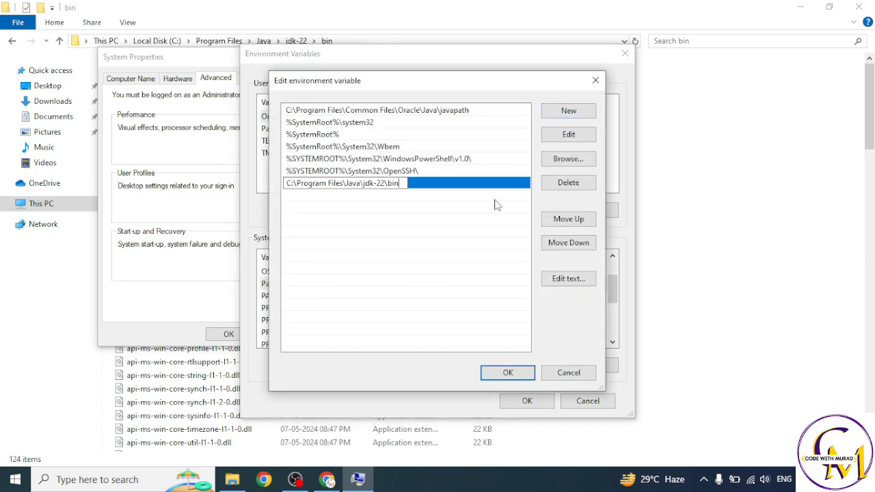
pyautogui.click(232, 479)
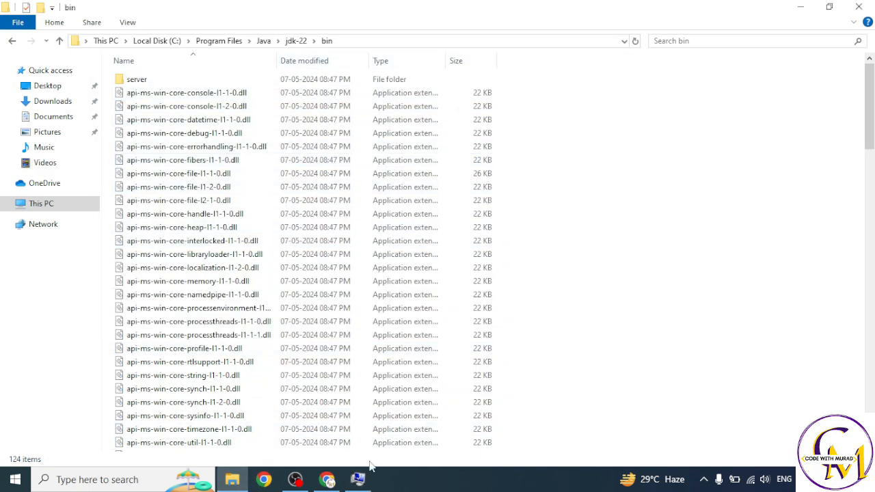
pyautogui.click(359, 479)
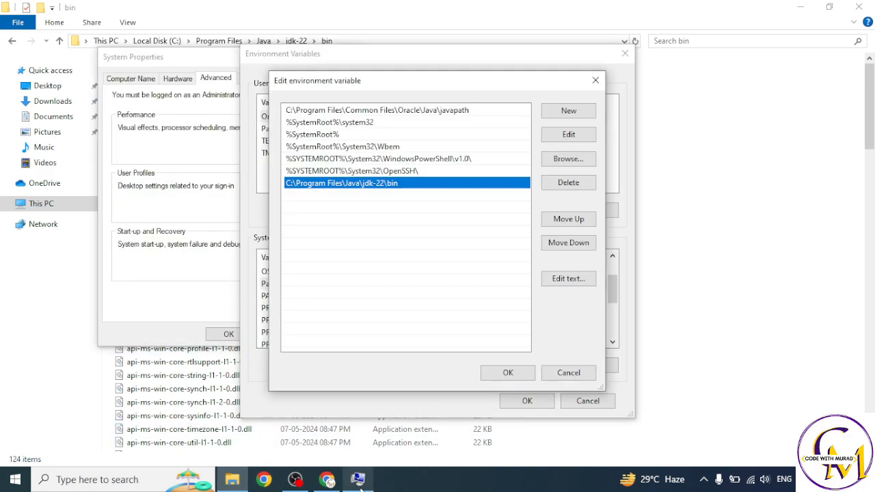
pyautogui.click(507, 374)
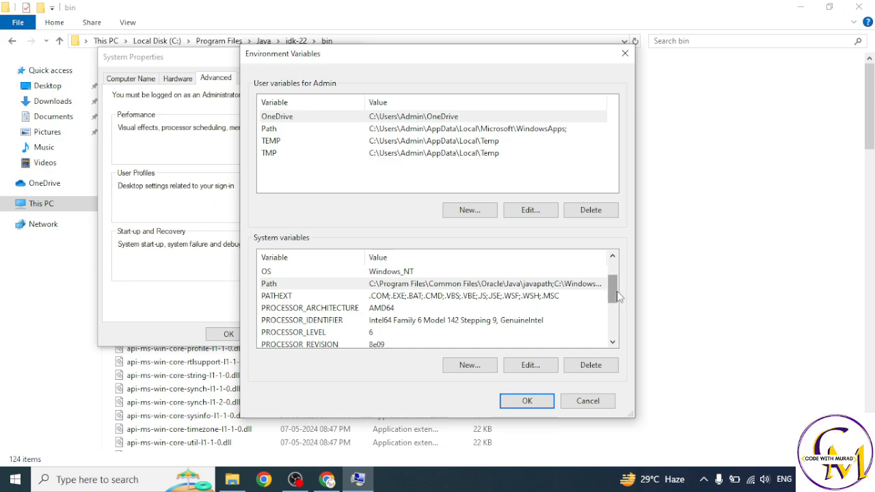
# - Create a new system variable JAVA_HOME whose value is the copied jdk-22 path with the trailing bin removed
pyautogui.moveTo(617, 294); pyautogui.dragTo(619, 268)
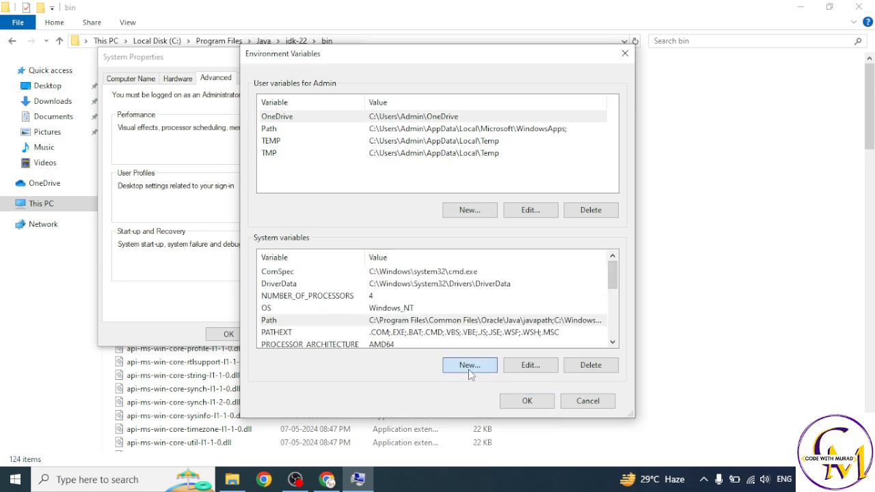
pyautogui.click(469, 368)
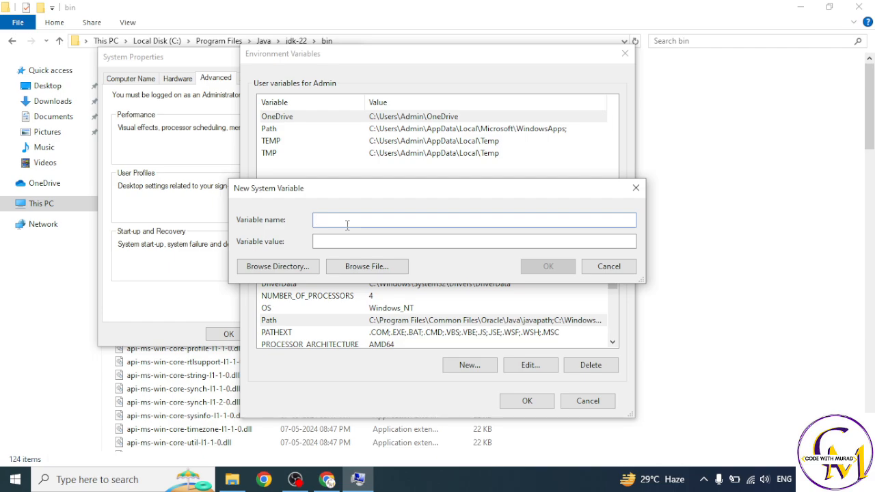
pyautogui.write('JAVA_HOME')
pyautogui.click(318, 242)
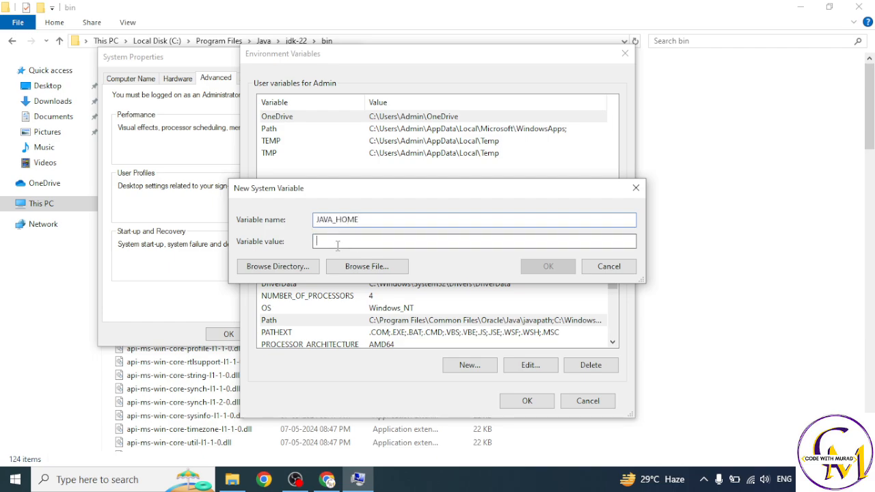
pyautogui.hotkey('ctrl', 'v')
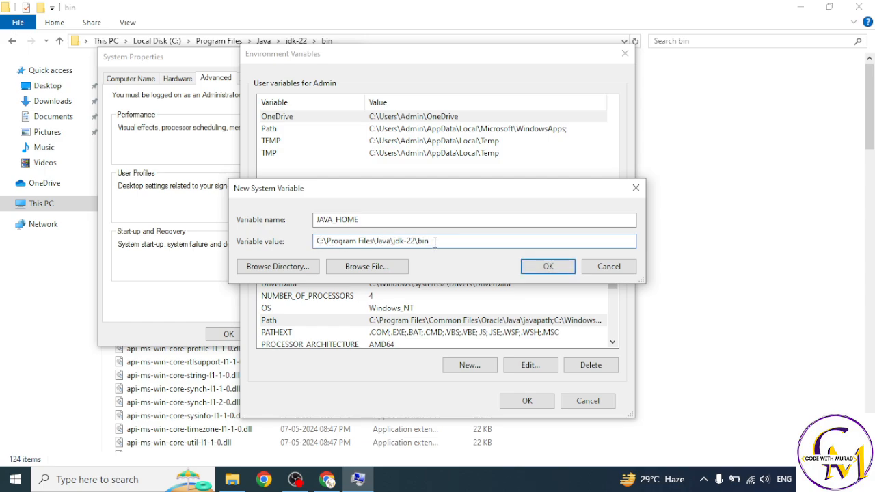
pyautogui.press('BackSpace')
pyautogui.press('BackSpace')
pyautogui.press('BackSpace')
pyautogui.click(550, 266)
# - Save the environment variable changes and close System Properties
pyautogui.scroll(-3, 482, 321)
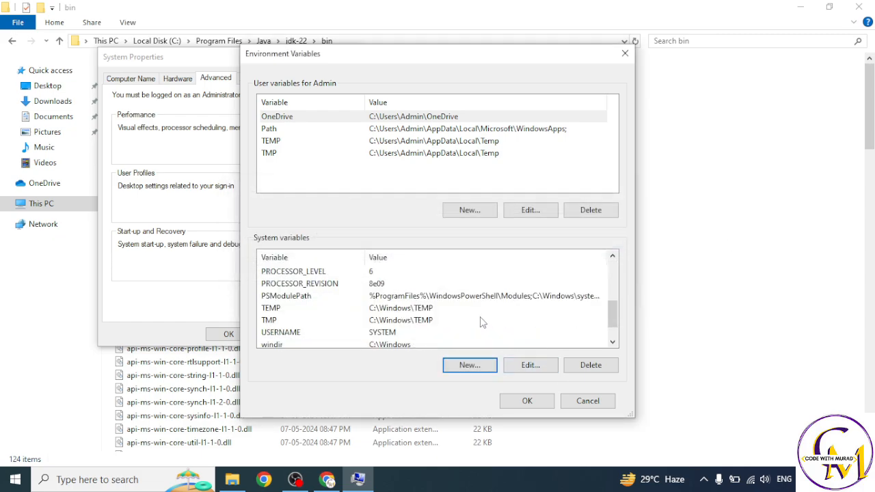
pyautogui.click(527, 400)
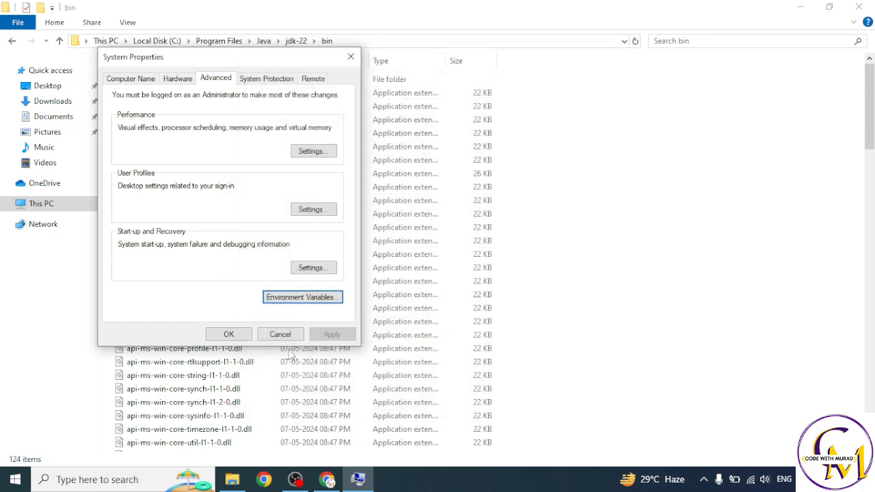
pyautogui.click(228, 333)
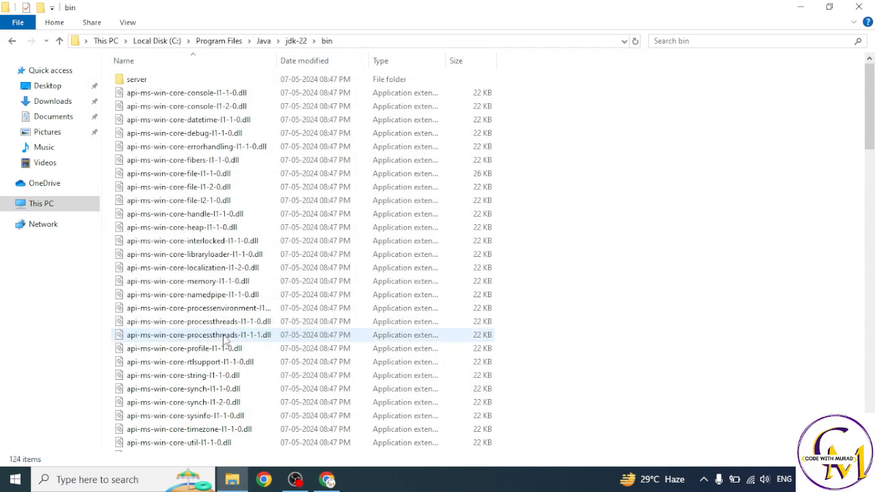
# - Search Windows for cmd, open Command Prompt and enter a few blank lines
pyautogui.click(141, 480)
pyautogui.write('cmd')
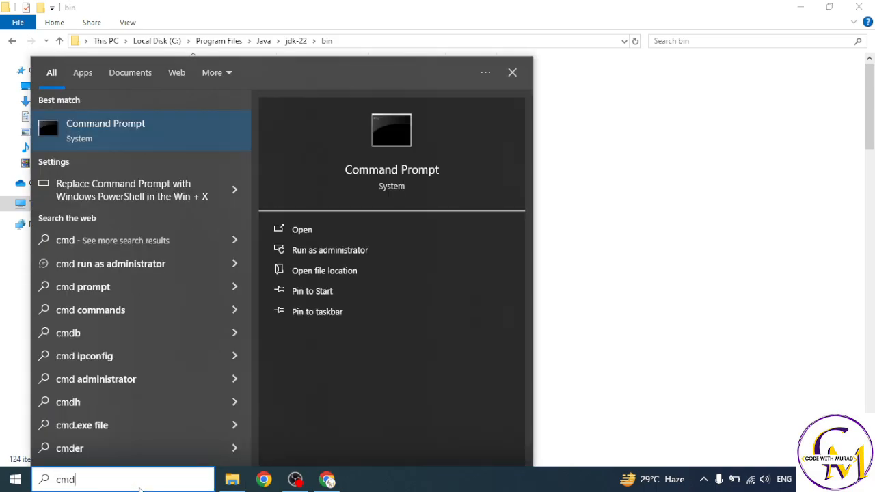
pyautogui.press('Return')
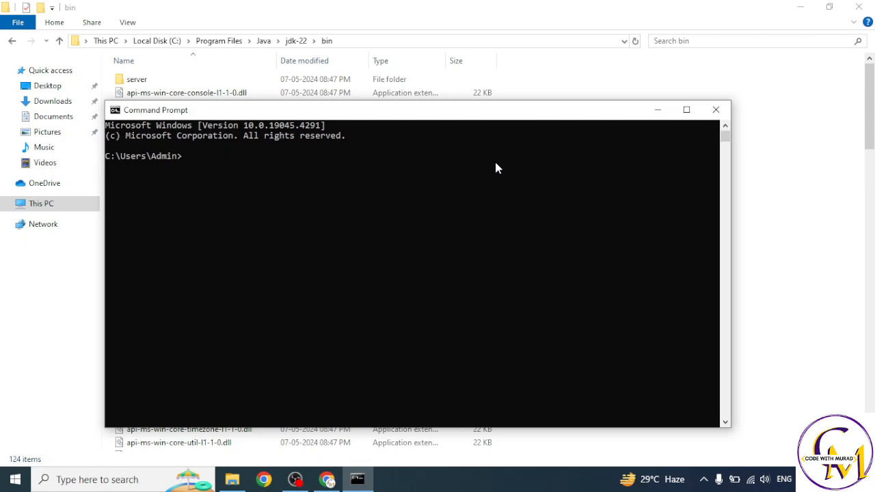
pyautogui.press('Return')
pyautogui.press('Return')
pyautogui.press('Return')
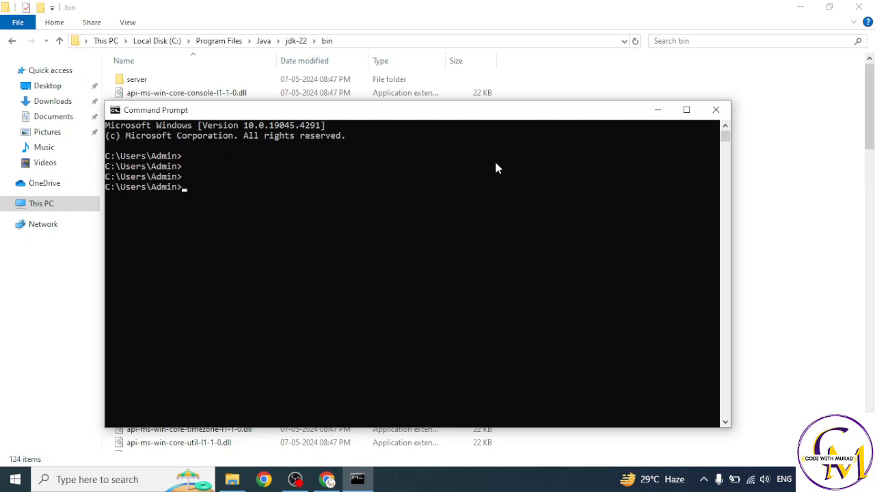
# - Check the installed Java version by running java -version, add two blank lines and maximize the Command Prompt window
pyautogui.write('java -version')
pyautogui.press('Return')
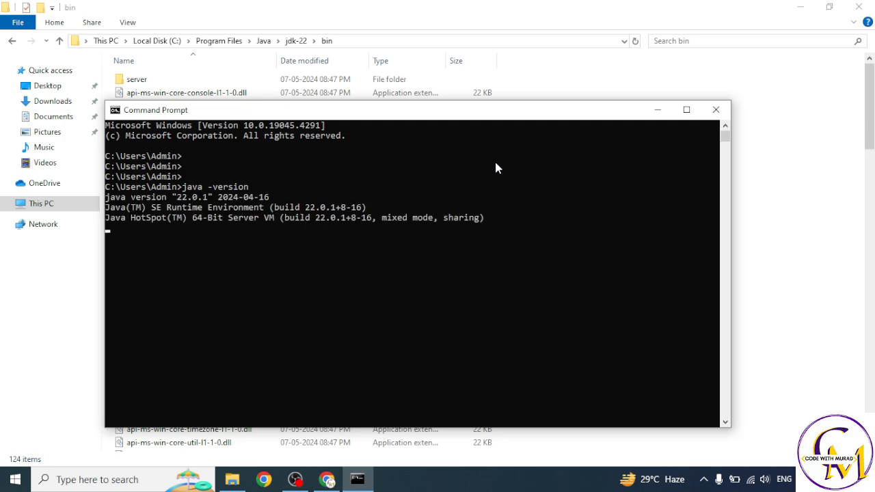
pyautogui.press('Return')
pyautogui.press('Return')
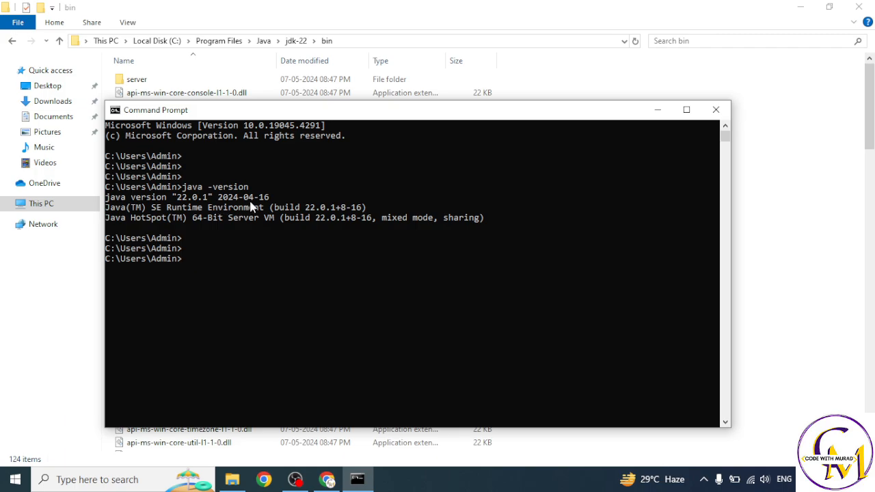
pyautogui.doubleClick(347, 112)
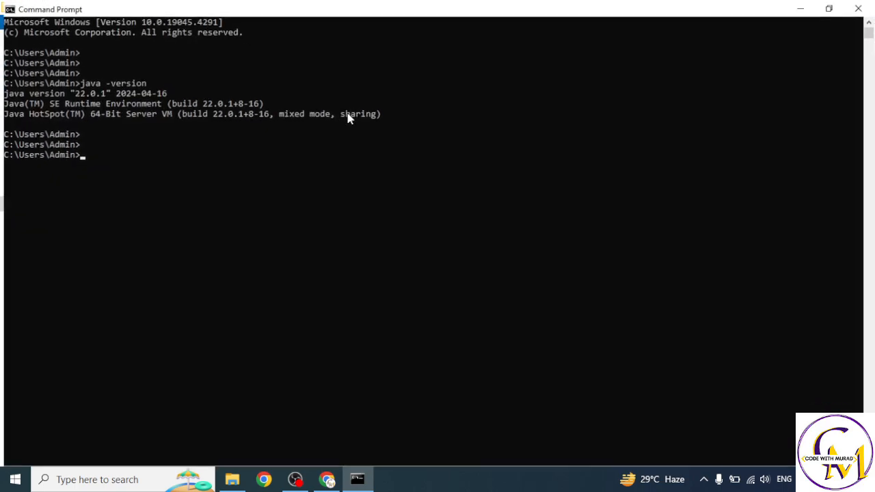